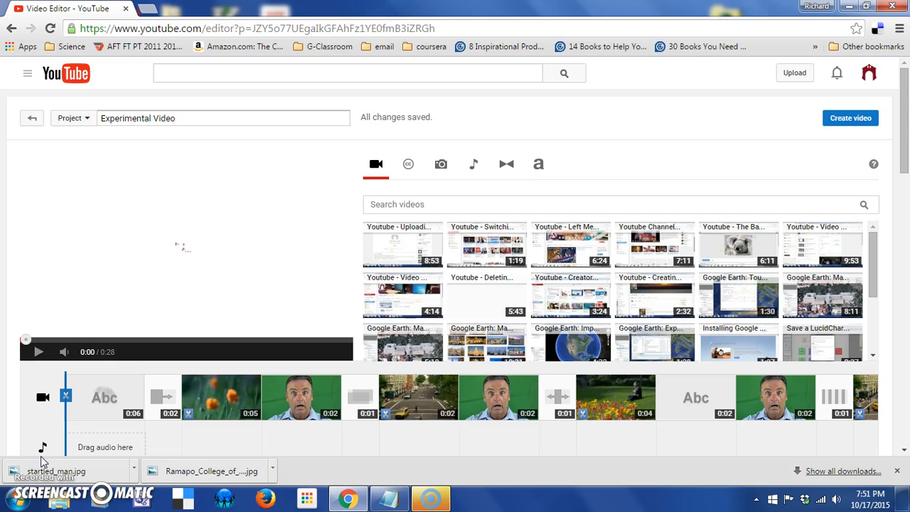
# Open the orange flowers clip for editing and look over its quick fixes, including the slow motion speed options.
pyautogui.click(236, 409)
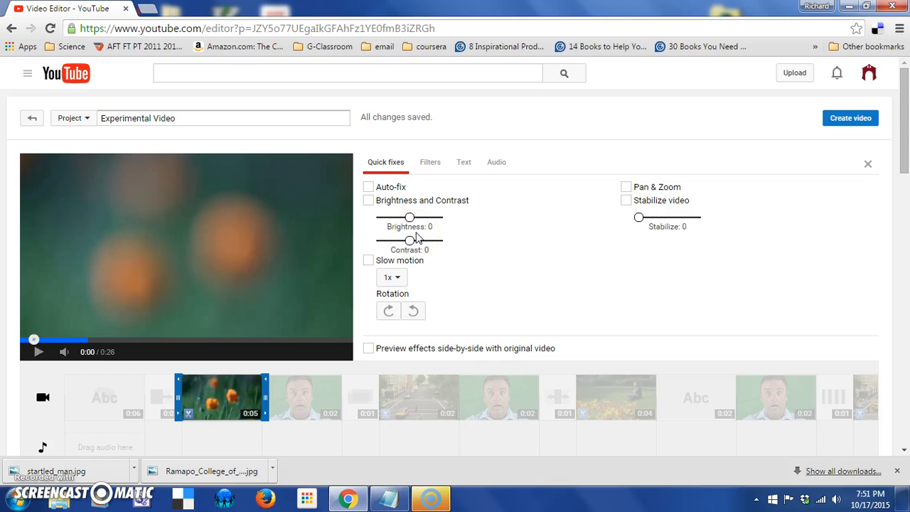
pyautogui.click(373, 187)
pyautogui.click(397, 278)
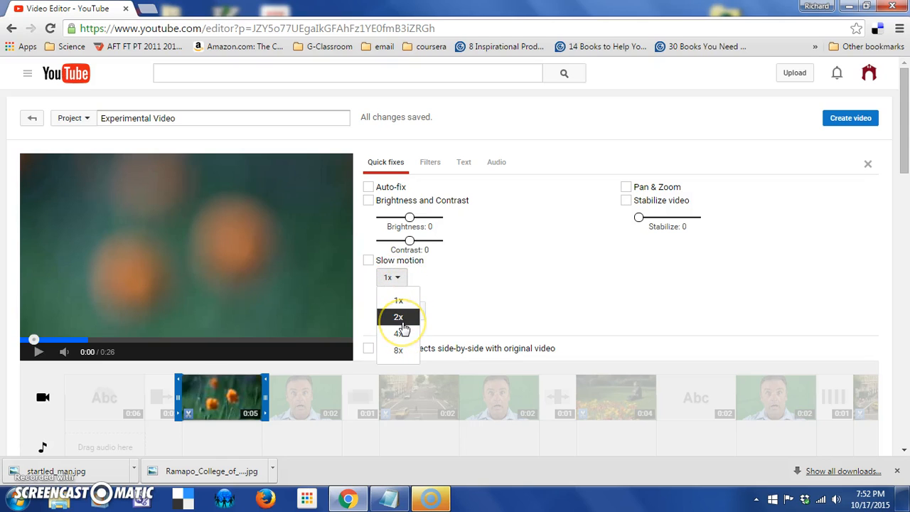
pyautogui.click(403, 336)
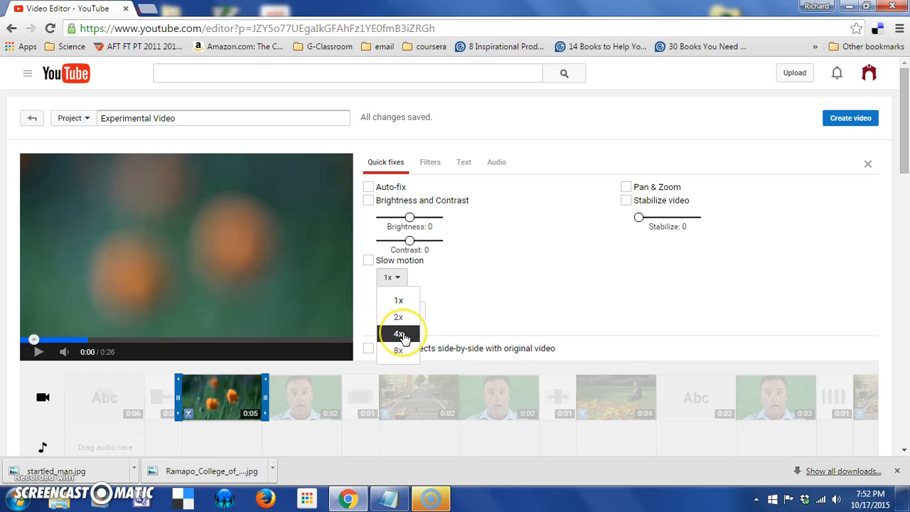
pyautogui.click(469, 313)
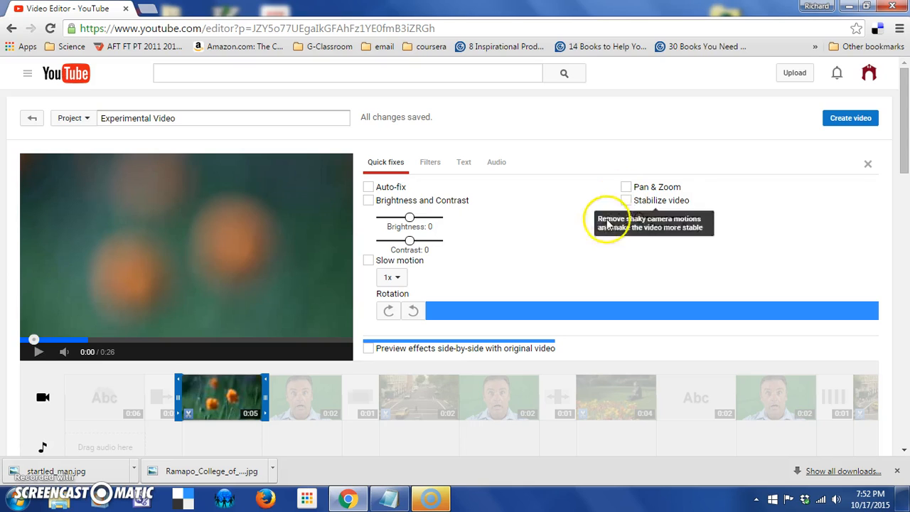
pyautogui.rightClick(613, 268)
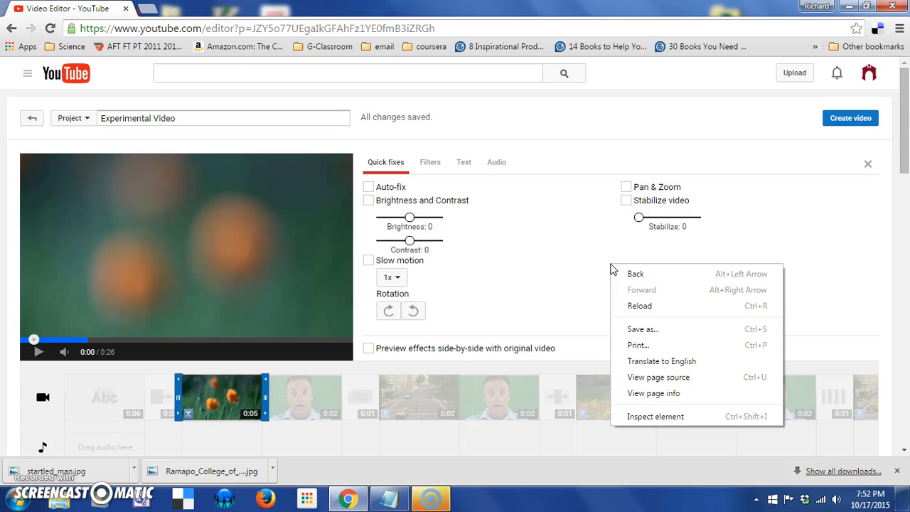
pyautogui.click(553, 263)
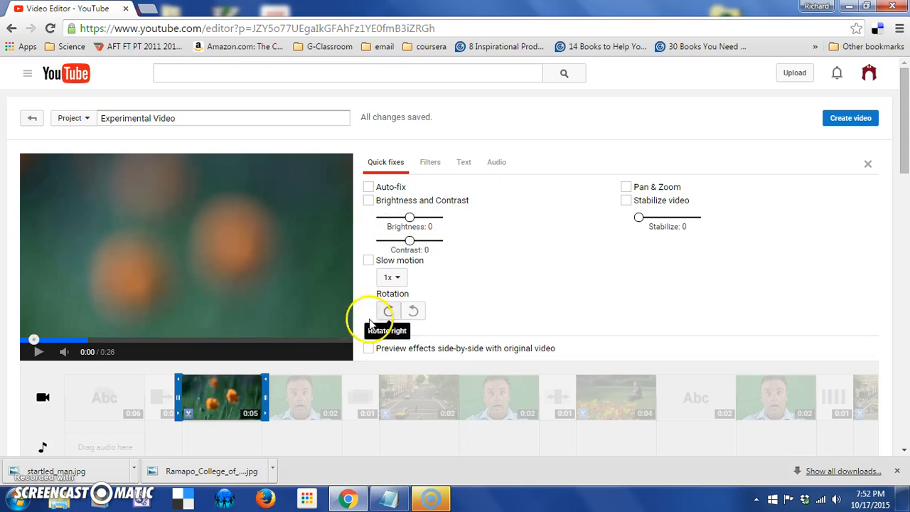
# Preview the orange flowers clip side by side with the original video, and turn the comparison off again.
pyautogui.click(368, 349)
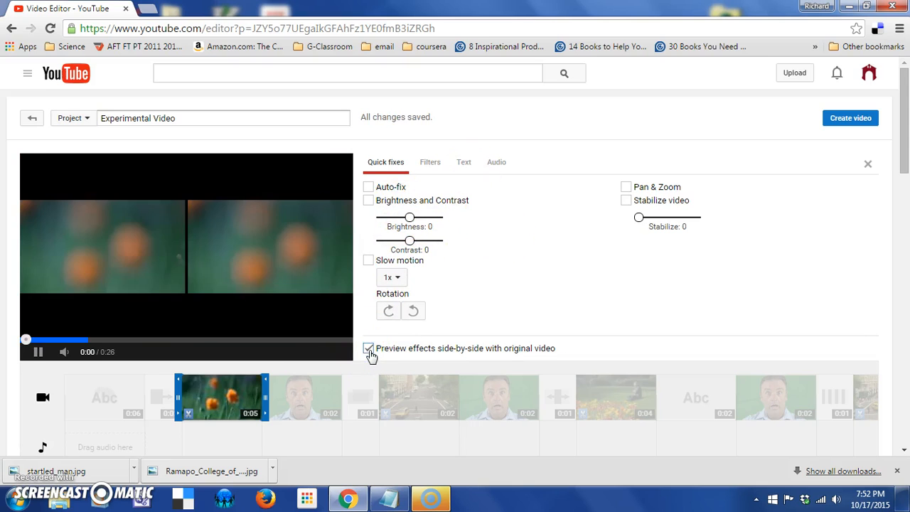
pyautogui.click(39, 352)
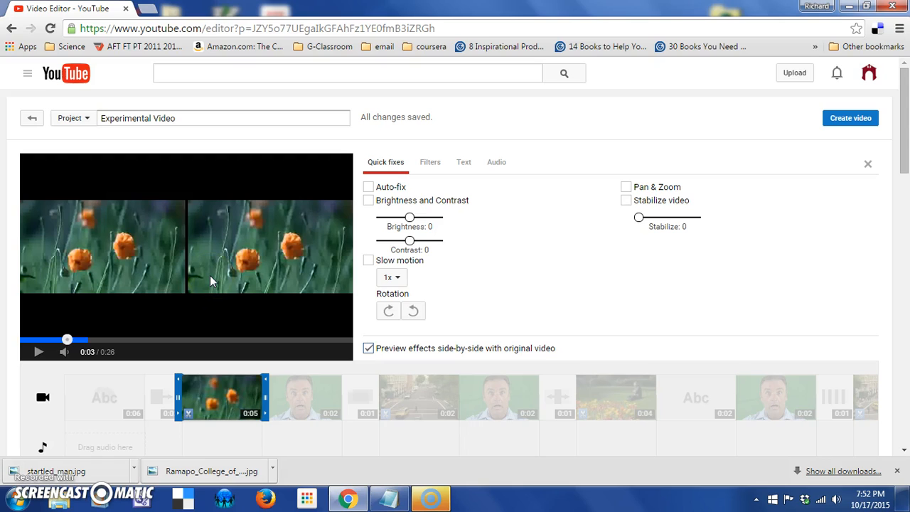
pyautogui.click(367, 348)
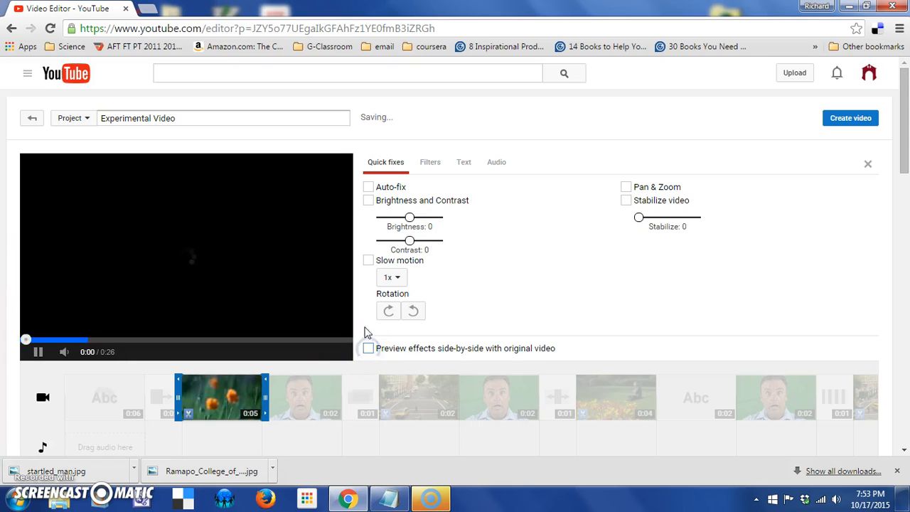
pyautogui.click(36, 352)
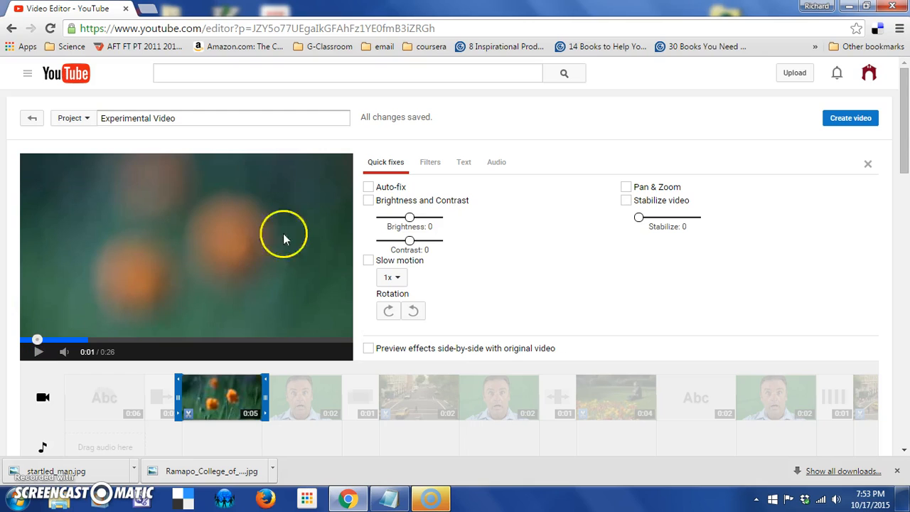
# Apply the Sketch filter to the orange flowers clip and pause its preview.
pyautogui.click(425, 170)
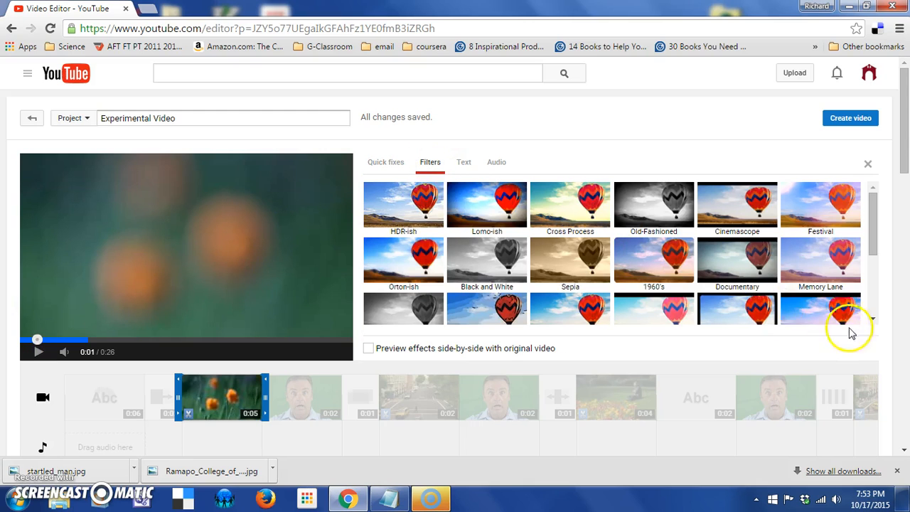
pyautogui.moveTo(872, 237); pyautogui.dragTo(874, 299)
pyautogui.click(507, 289)
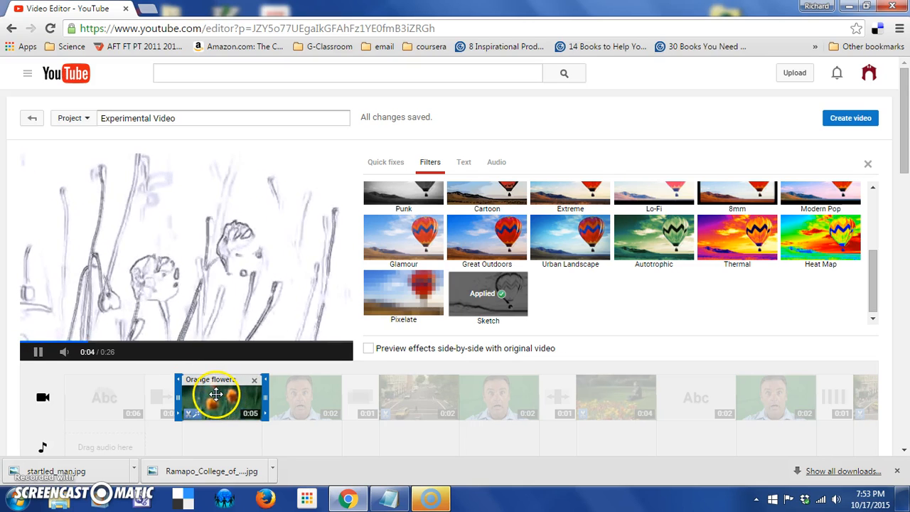
pyautogui.click(45, 356)
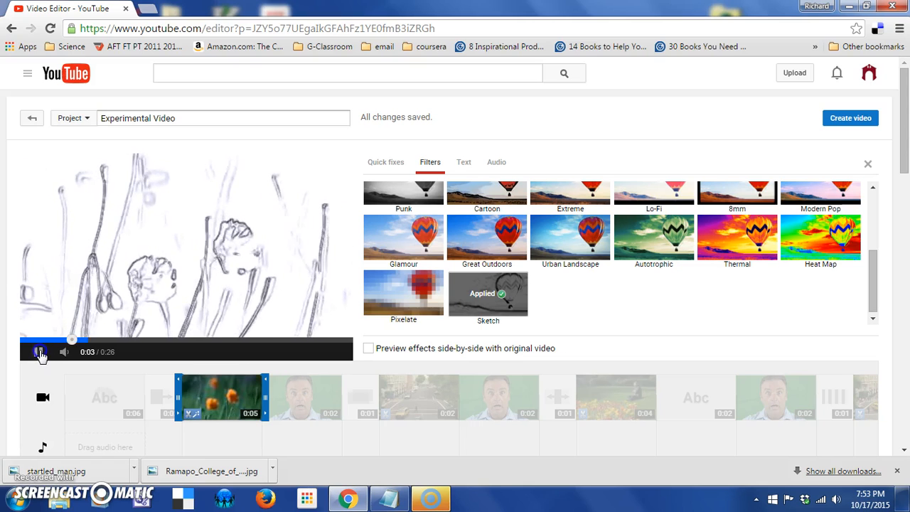
pyautogui.click(40, 353)
# Add the Pixelate filter on top of the Sketch filter and preview the combined effect.
pyautogui.click(419, 292)
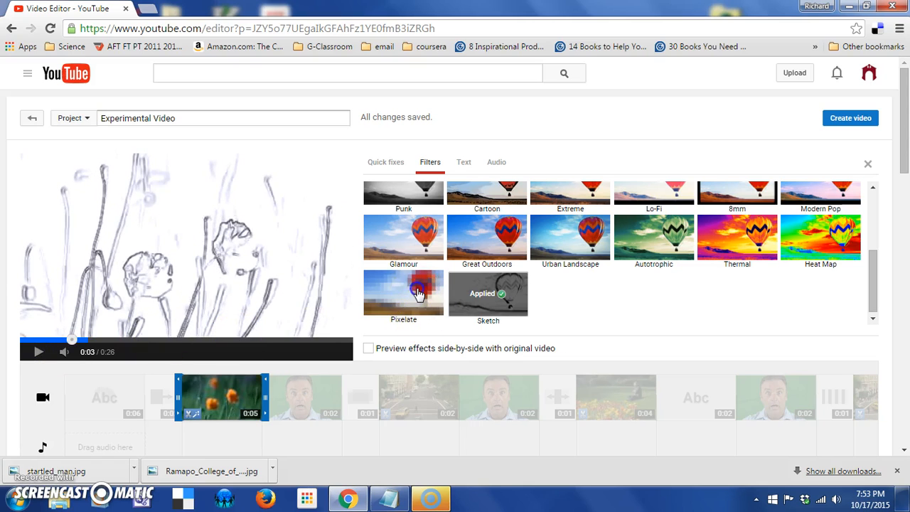
pyautogui.click(482, 315)
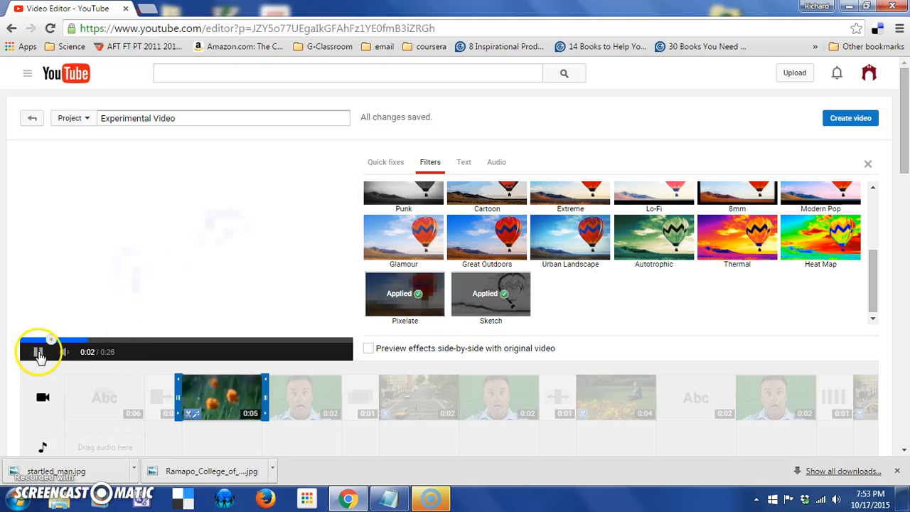
pyautogui.click(38, 353)
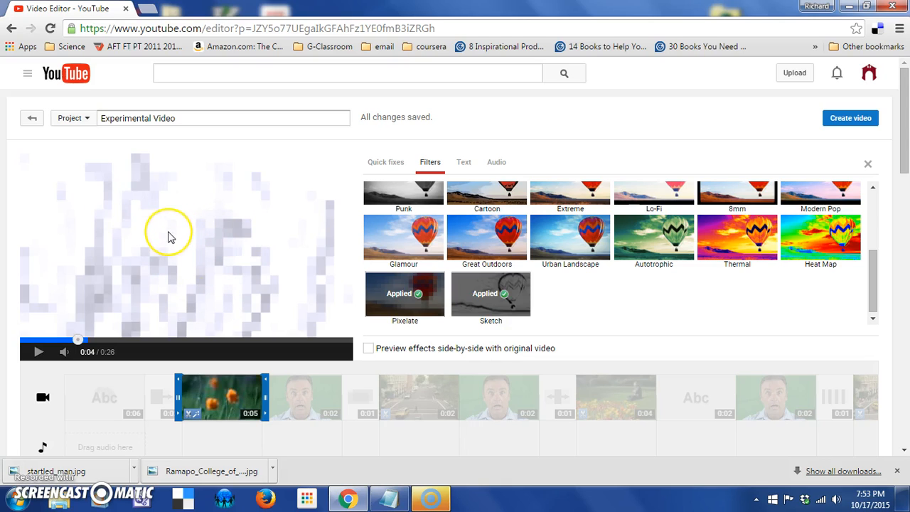
# Remove the Sketch and Pixelate filters from the orange flowers clip and pause the preview.
pyautogui.click(481, 305)
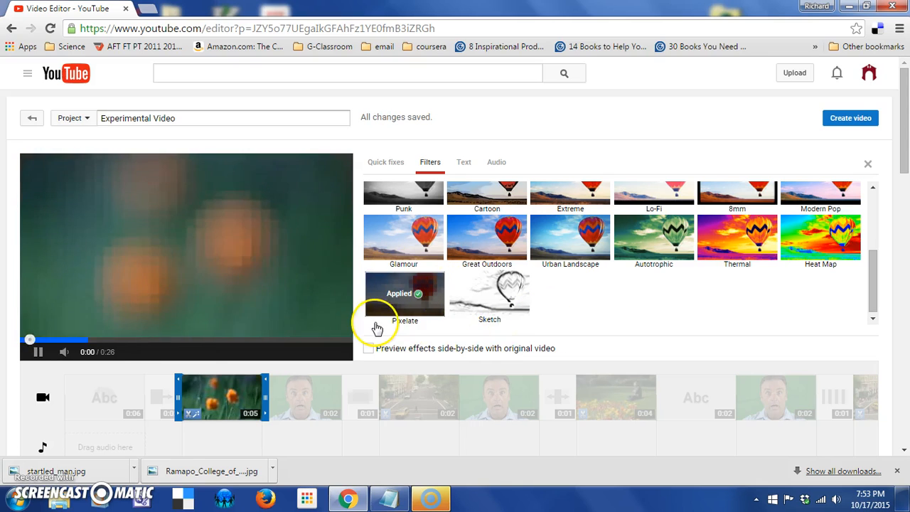
pyautogui.click(40, 352)
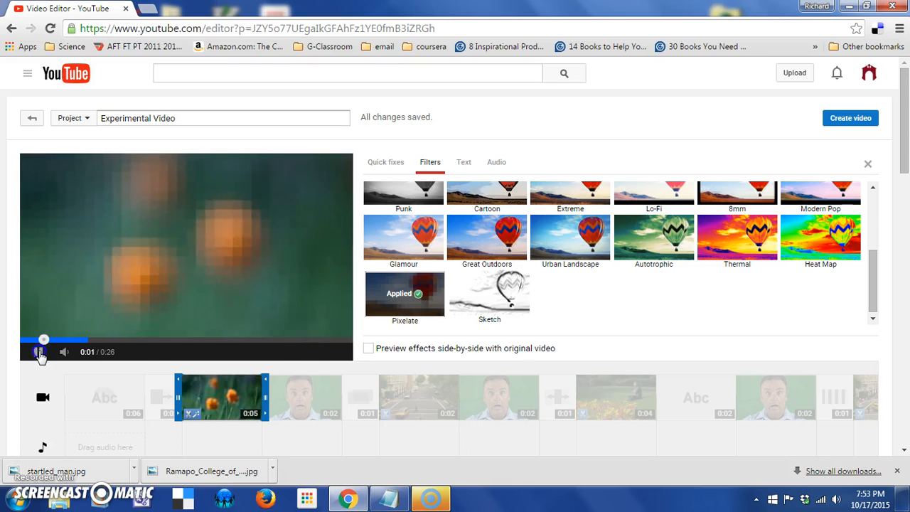
pyautogui.click(413, 290)
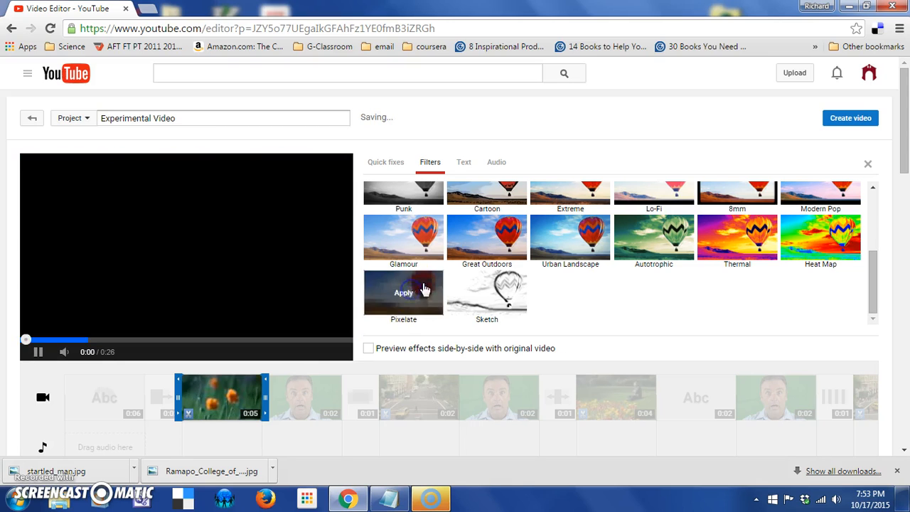
pyautogui.moveTo(874, 299); pyautogui.dragTo(875, 213)
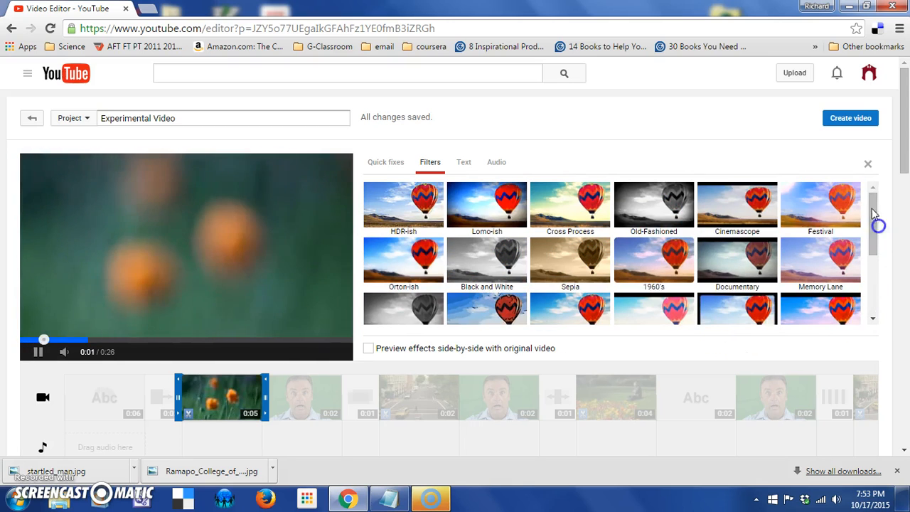
pyautogui.click(38, 351)
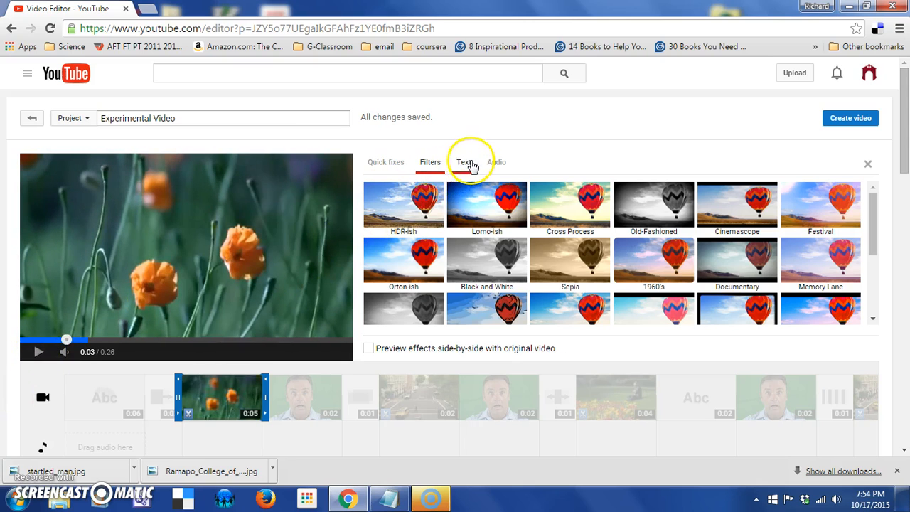
# Enable the text overlay on the orange flowers clip and replace the placeholder text with "Welcome".
pyautogui.click(466, 163)
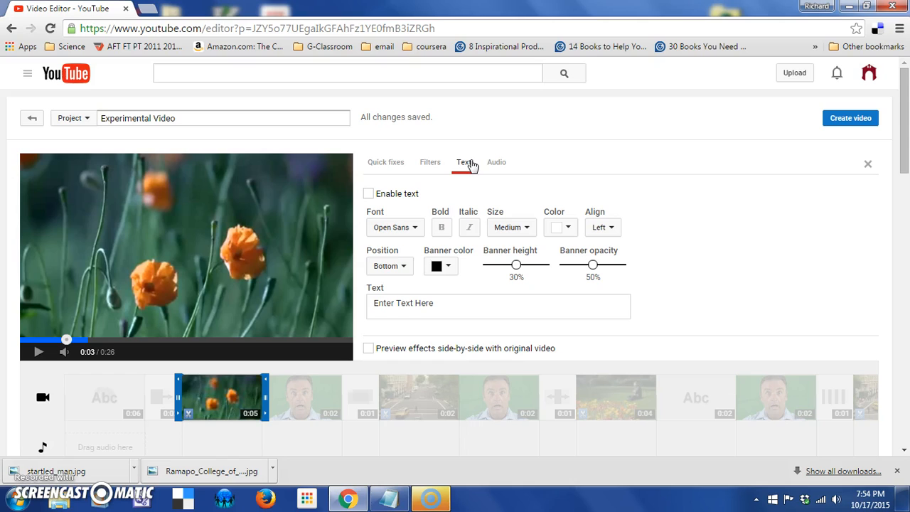
pyautogui.click(368, 194)
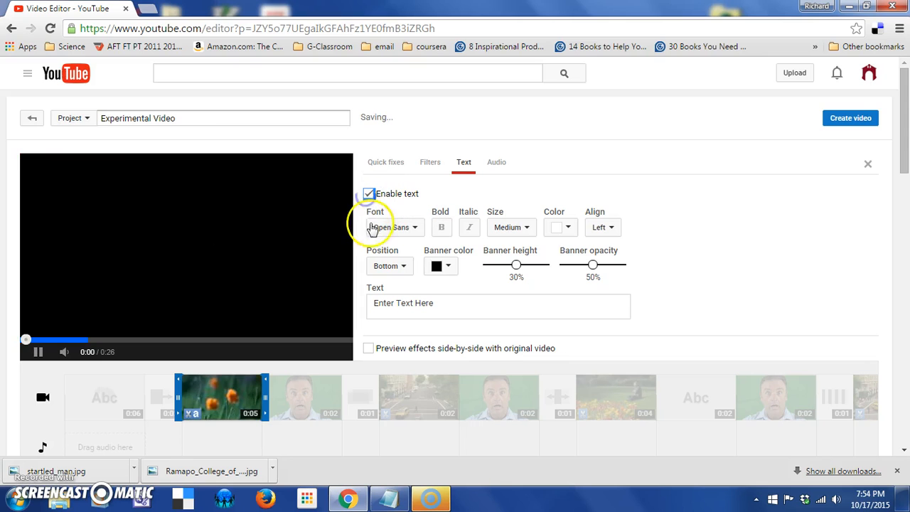
pyautogui.click(450, 310)
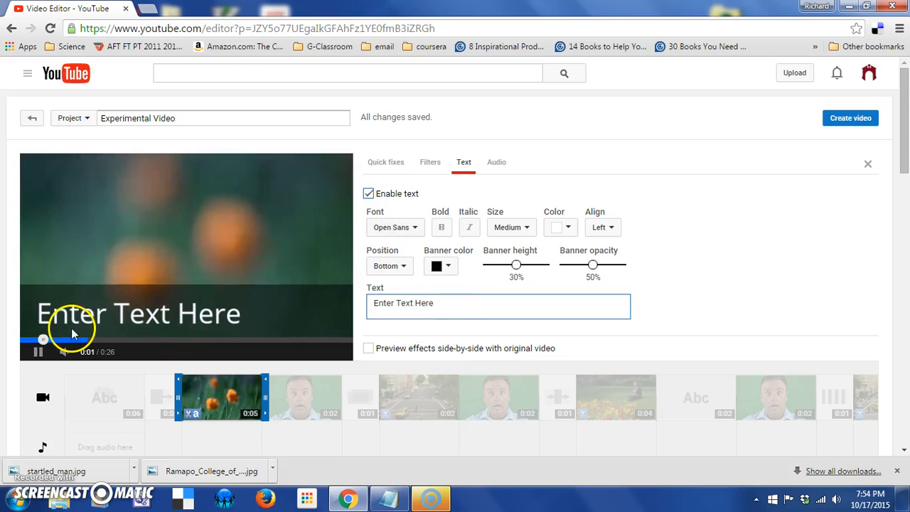
pyautogui.click(38, 351)
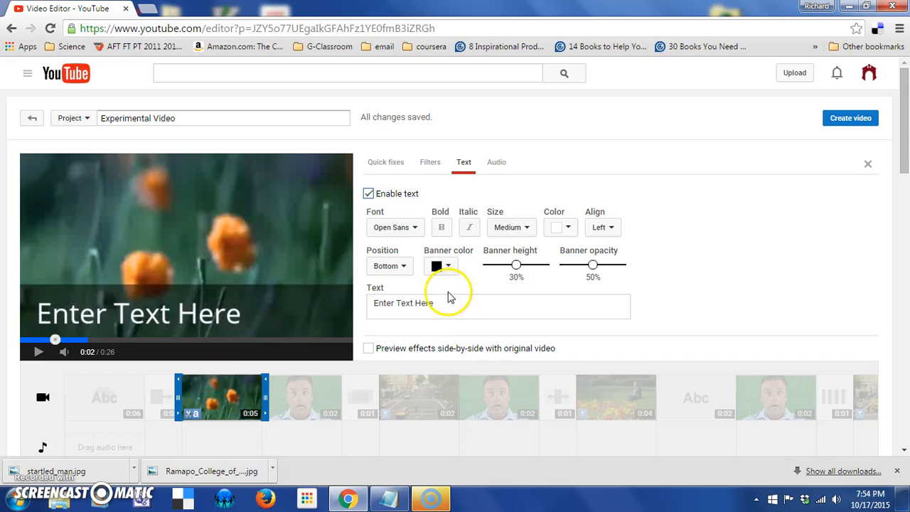
pyautogui.moveTo(448, 306); pyautogui.dragTo(272, 291)
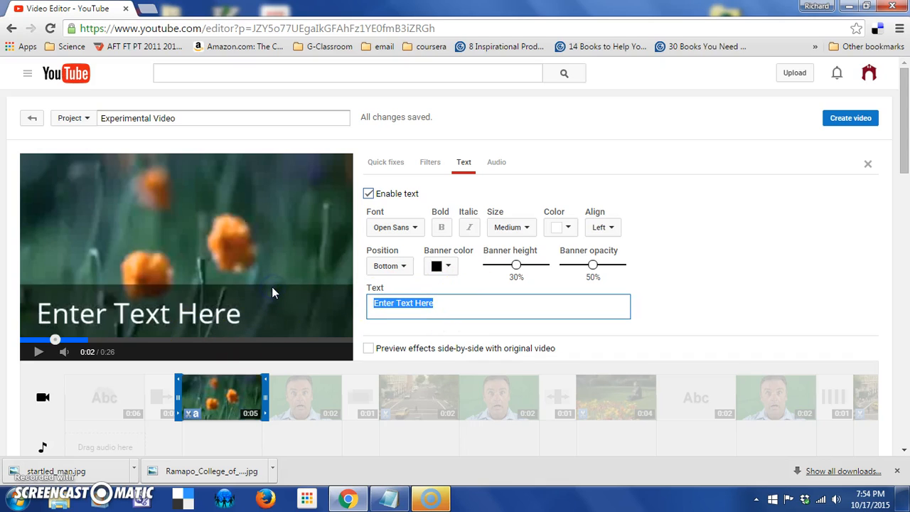
pyautogui.write('Welcome')
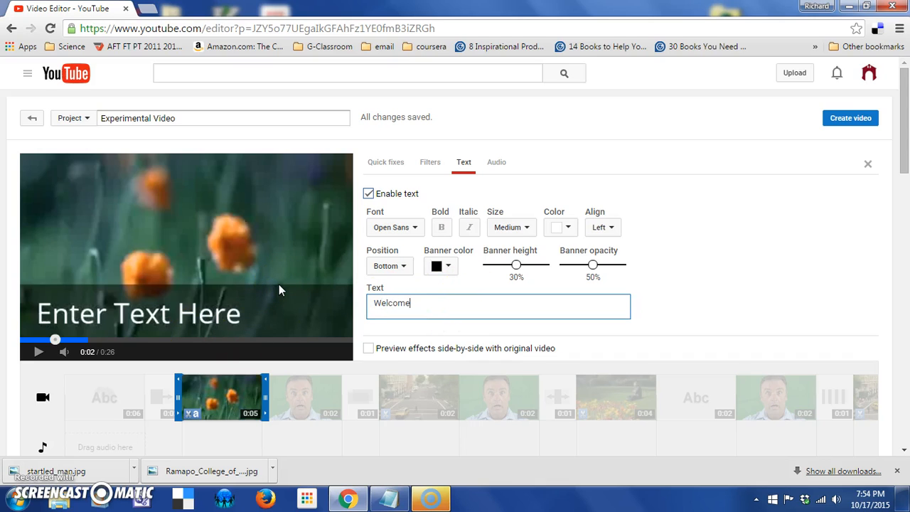
pyautogui.click(321, 284)
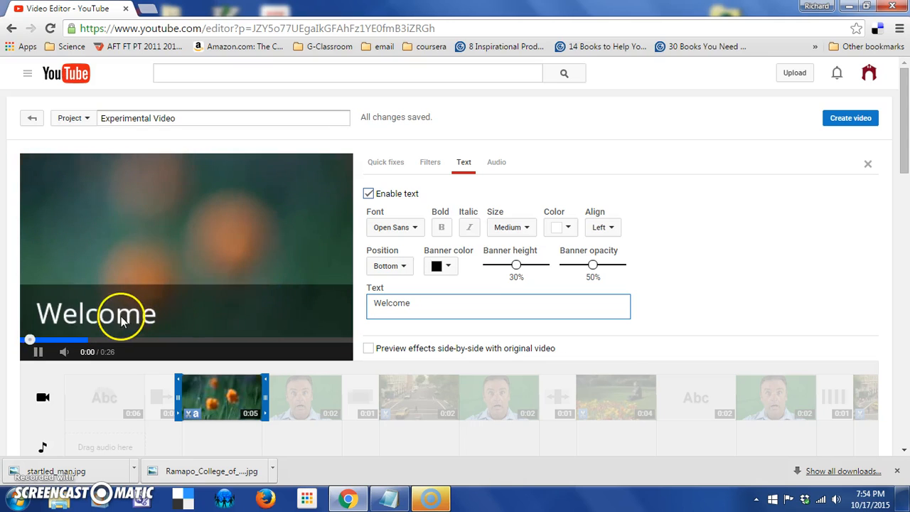
pyautogui.click(39, 352)
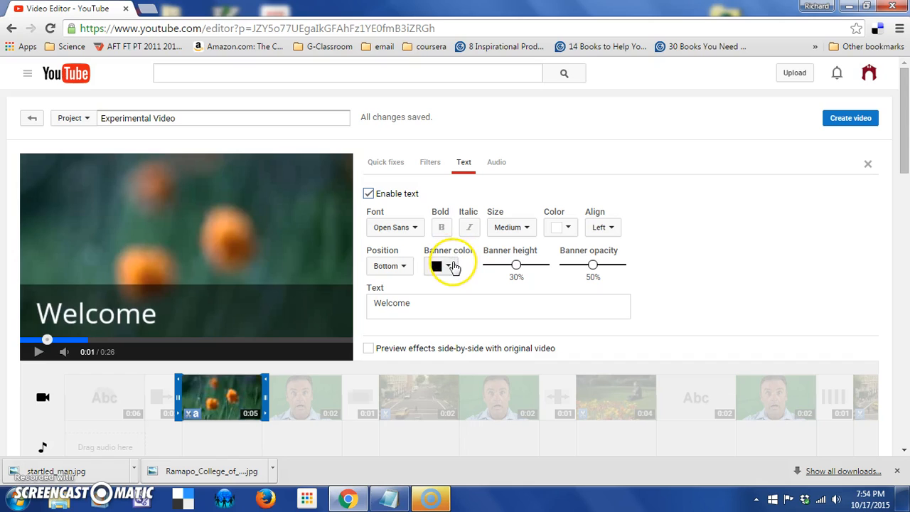
# Set the Welcome banner's opacity to 80% and its color to dark red, pausing the preview after each change.
pyautogui.moveTo(592, 265); pyautogui.dragTo(613, 271)
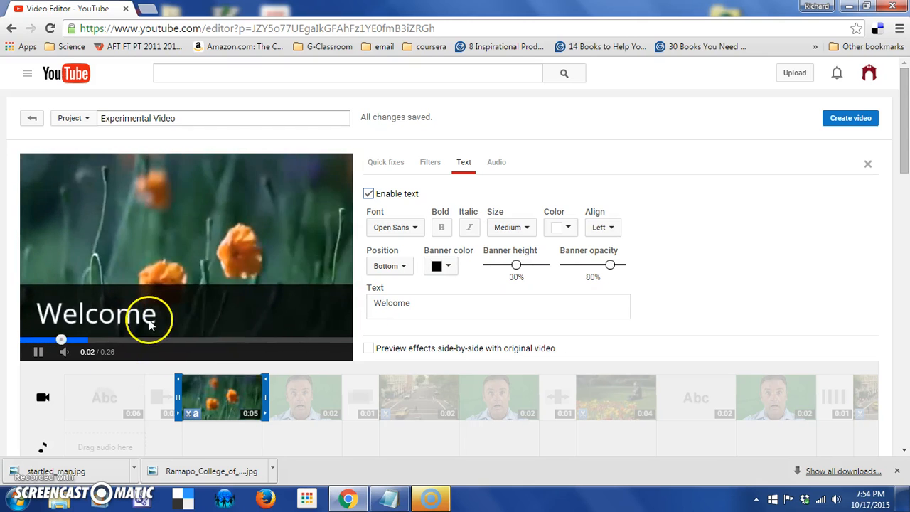
pyautogui.click(41, 353)
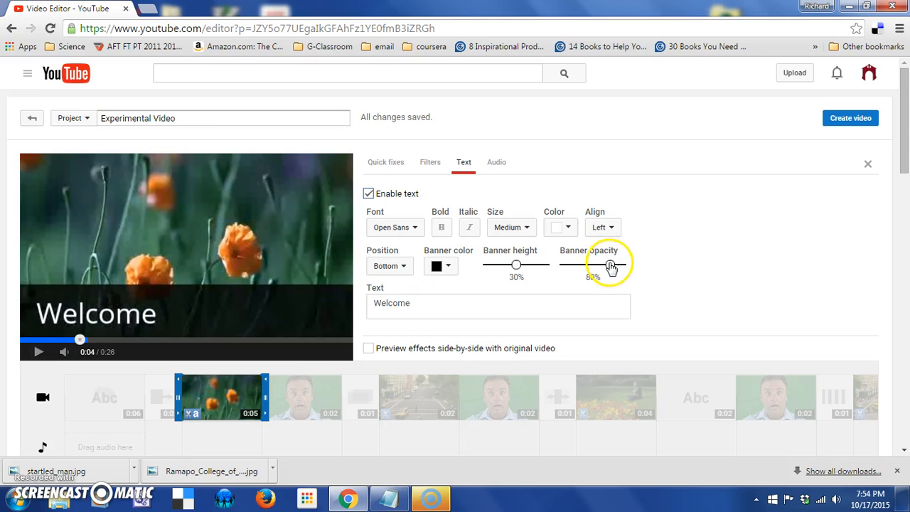
pyautogui.click(454, 266)
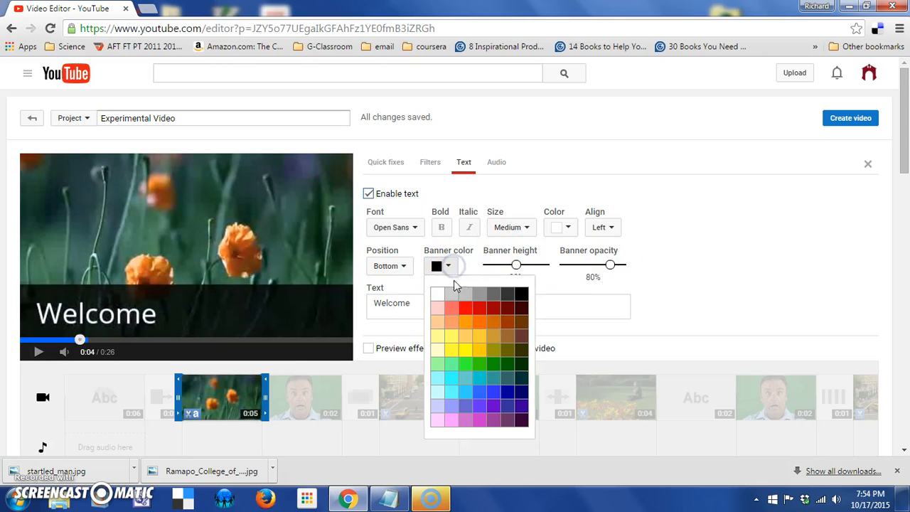
pyautogui.click(495, 307)
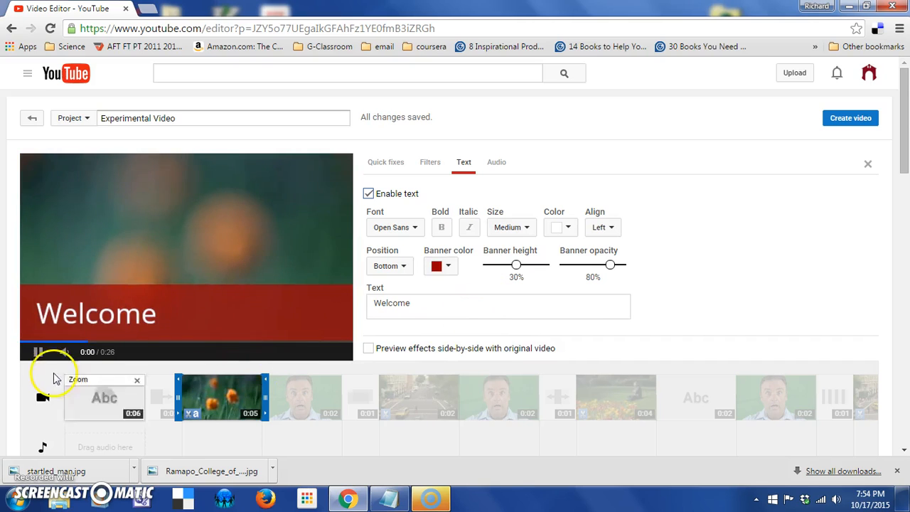
pyautogui.click(36, 352)
# Reduce the Welcome banner's opacity to 10% and pause the preview.
pyautogui.moveTo(609, 265); pyautogui.dragTo(591, 266)
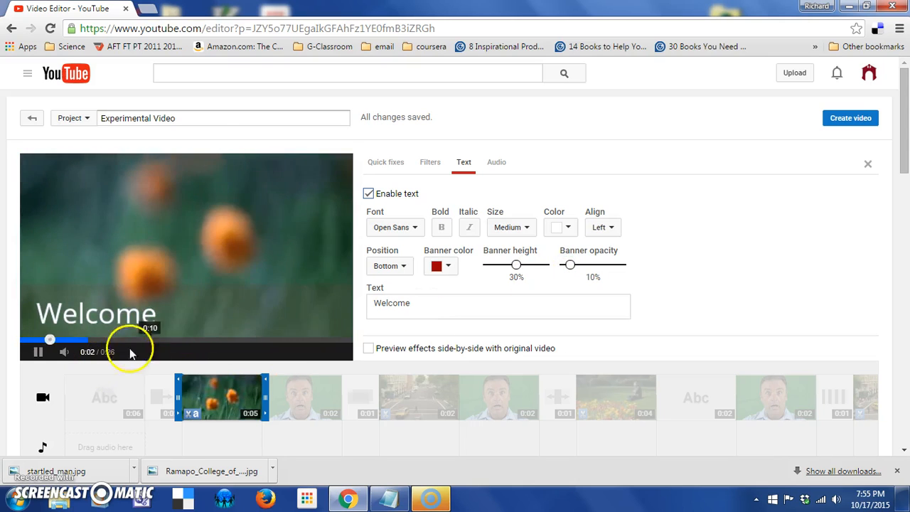
pyautogui.click(40, 353)
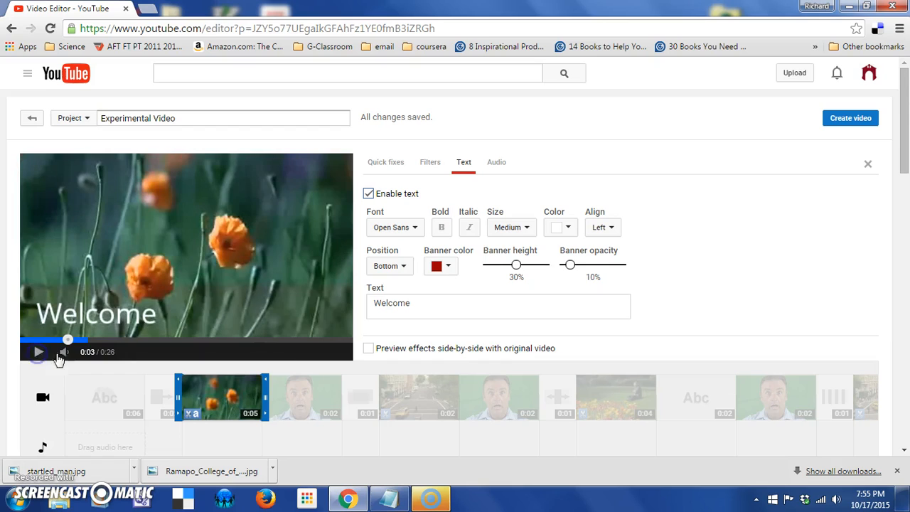
# Try the Welcome banner at the Top position, settle on the Center position, and pause the preview.
pyautogui.click(404, 266)
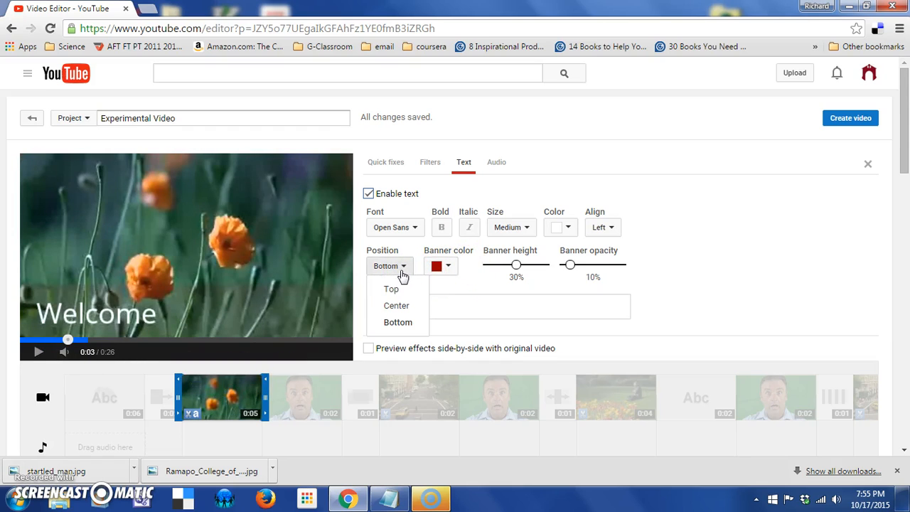
pyautogui.click(398, 289)
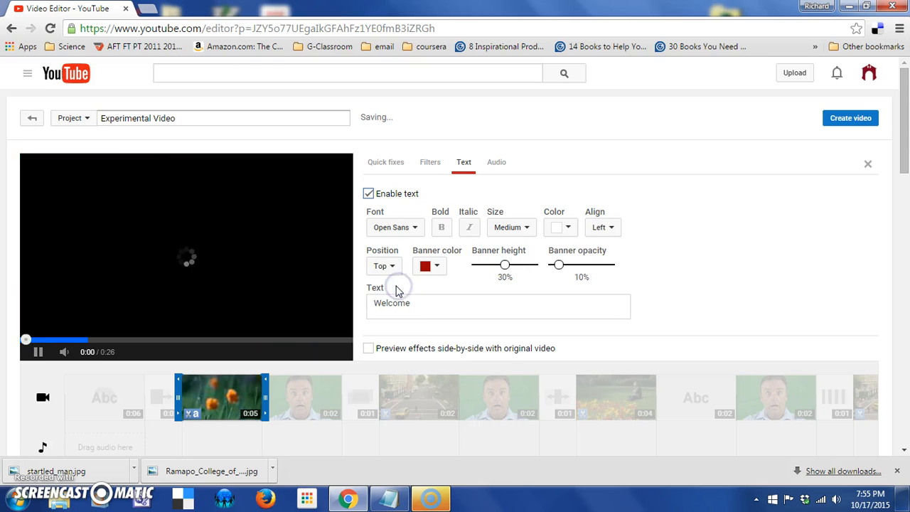
pyautogui.click(393, 265)
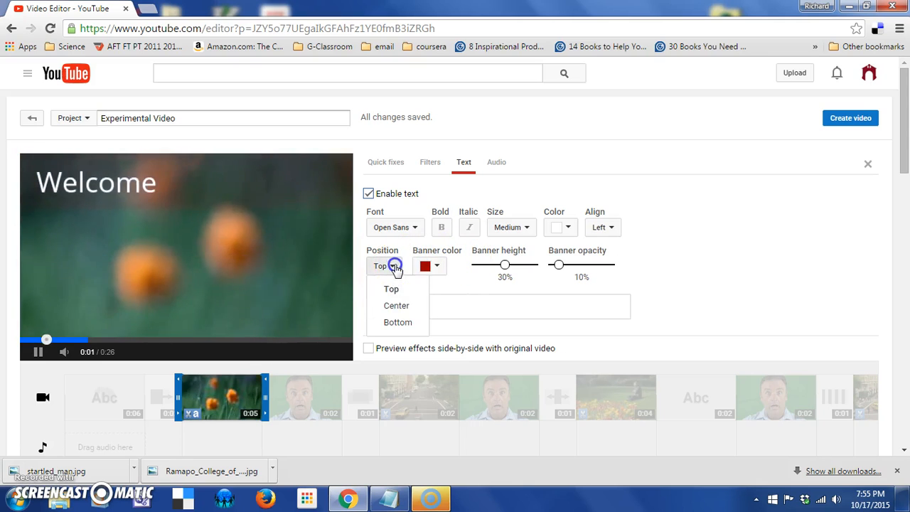
pyautogui.click(395, 305)
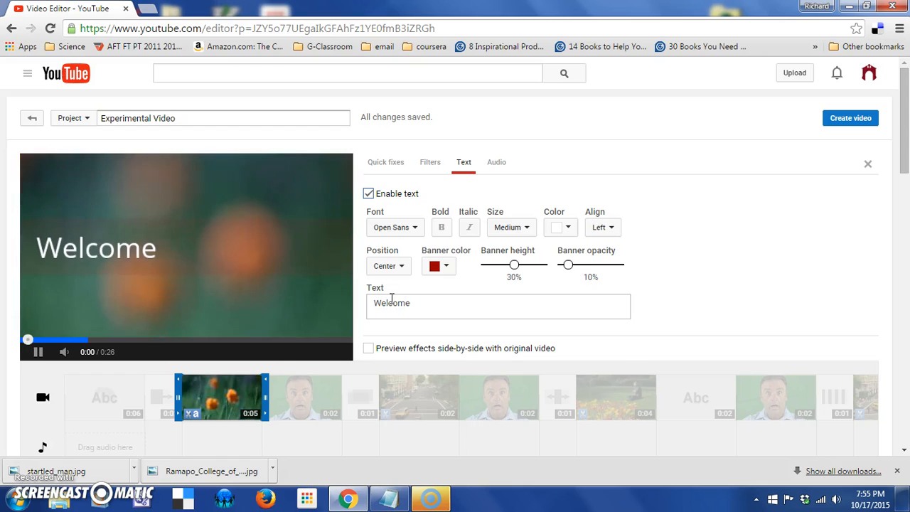
pyautogui.click(37, 352)
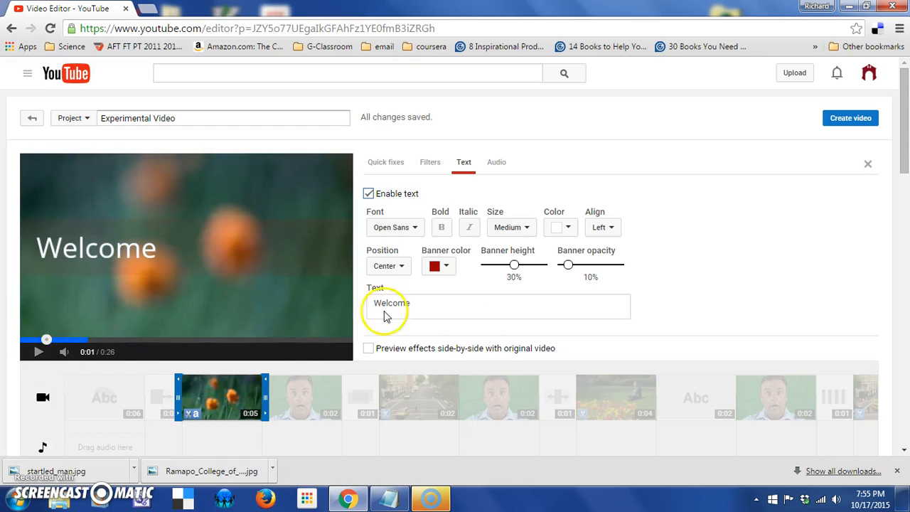
# Raise the Welcome banner's opacity to 60% and align its text right after trying center alignment, pausing the preview.
pyautogui.click(578, 267)
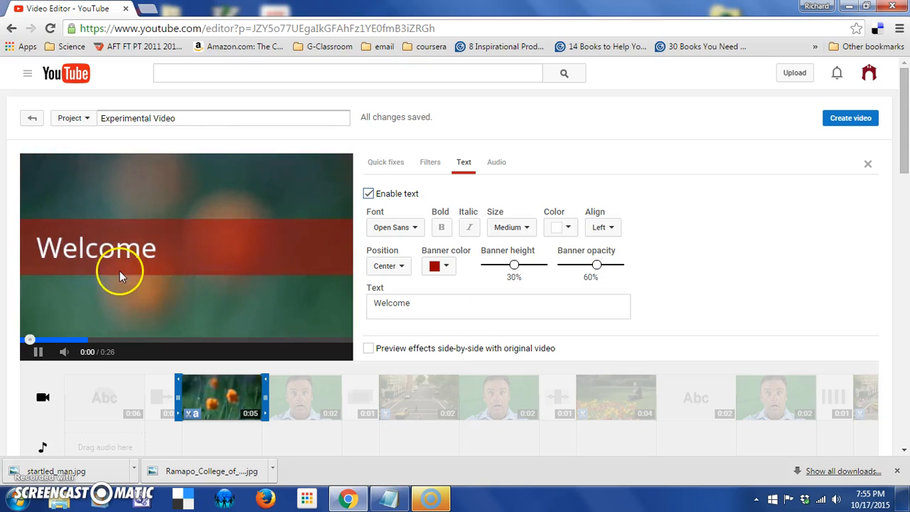
pyautogui.click(38, 351)
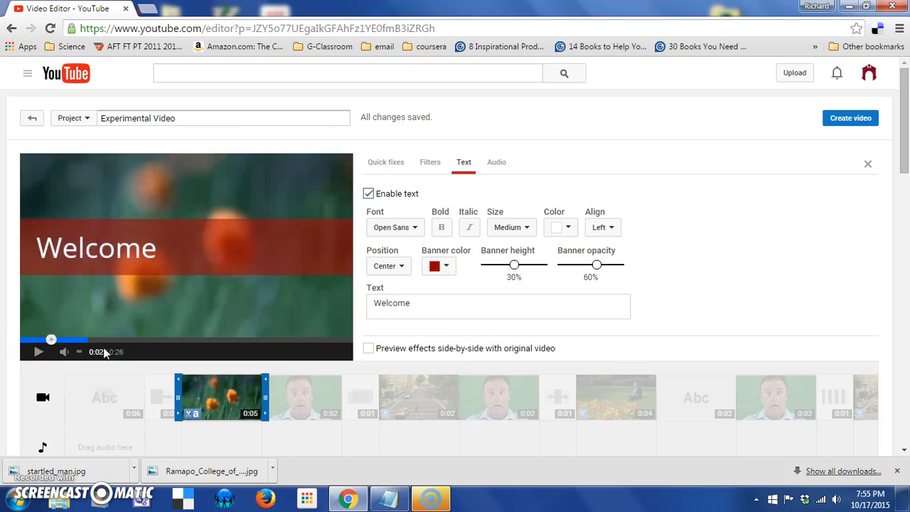
pyautogui.click(612, 229)
pyautogui.click(611, 264)
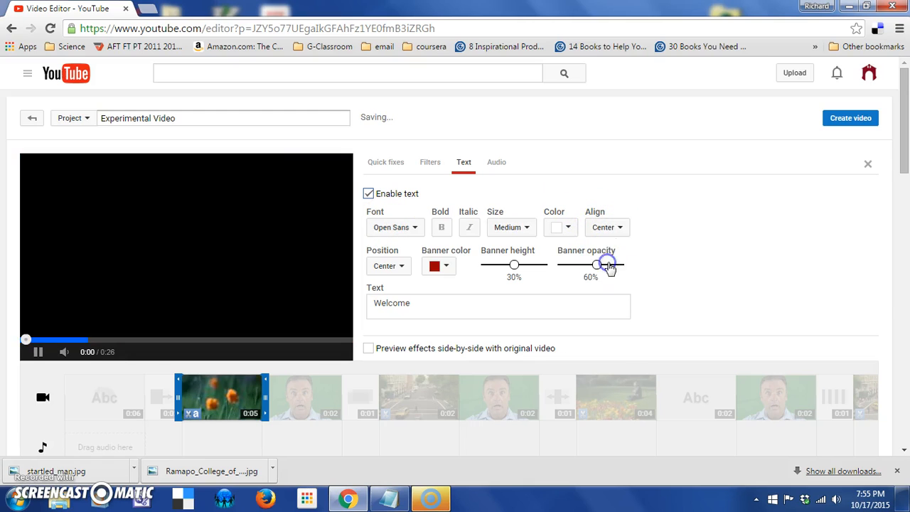
pyautogui.click(616, 229)
pyautogui.click(609, 283)
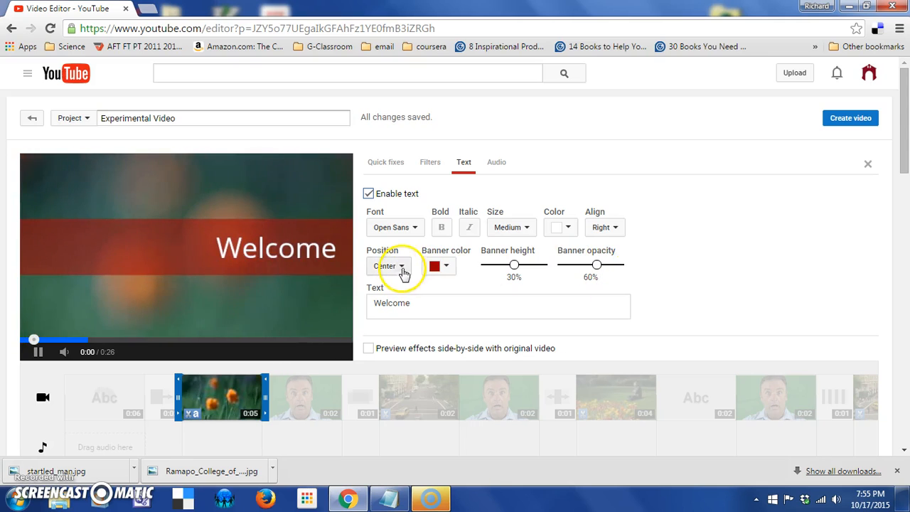
pyautogui.click(37, 351)
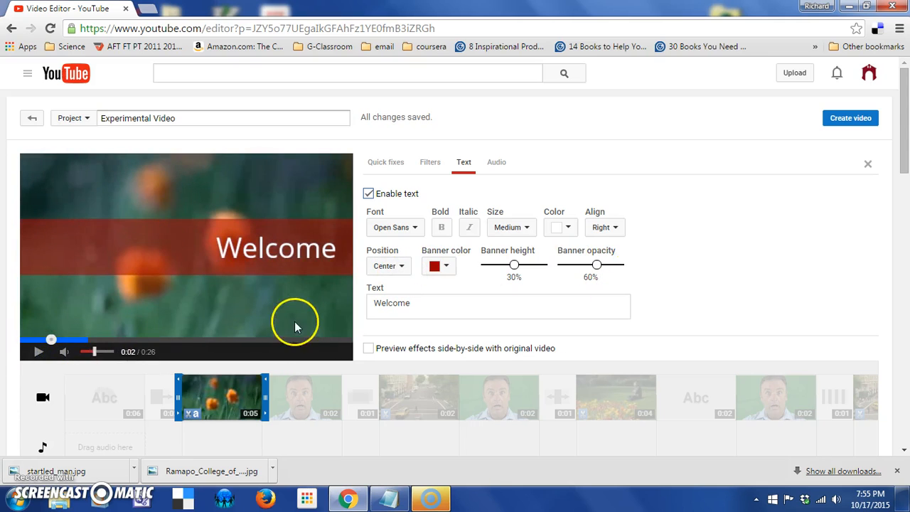
# Change the Welcome text's color to orange and its size to Large, pausing the preview after each change.
pyautogui.click(568, 227)
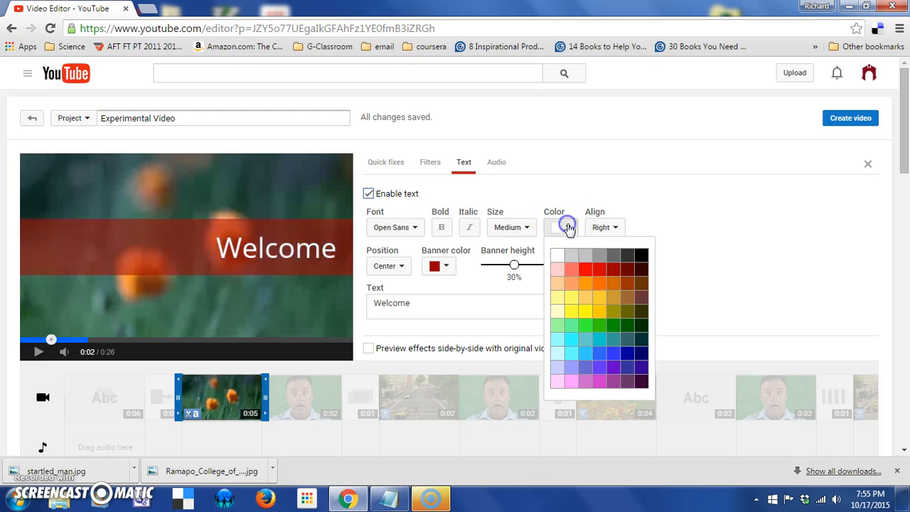
pyautogui.click(599, 283)
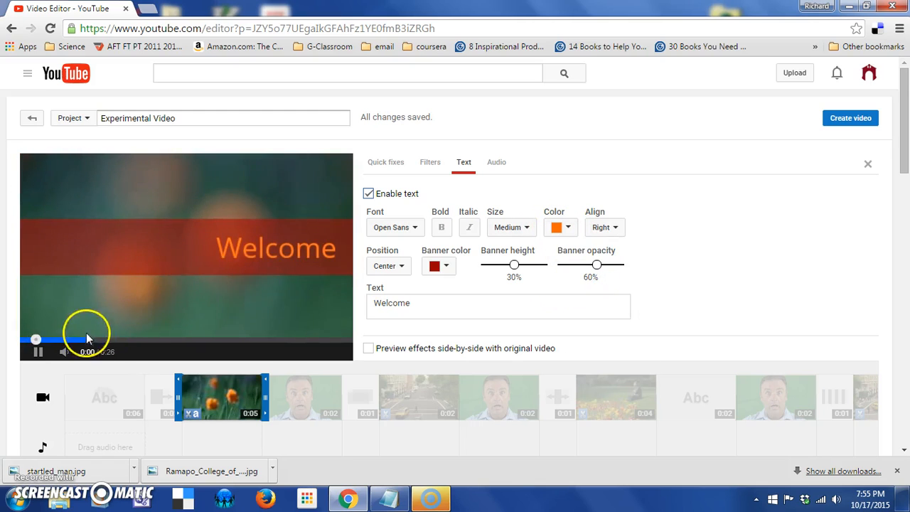
pyautogui.click(38, 352)
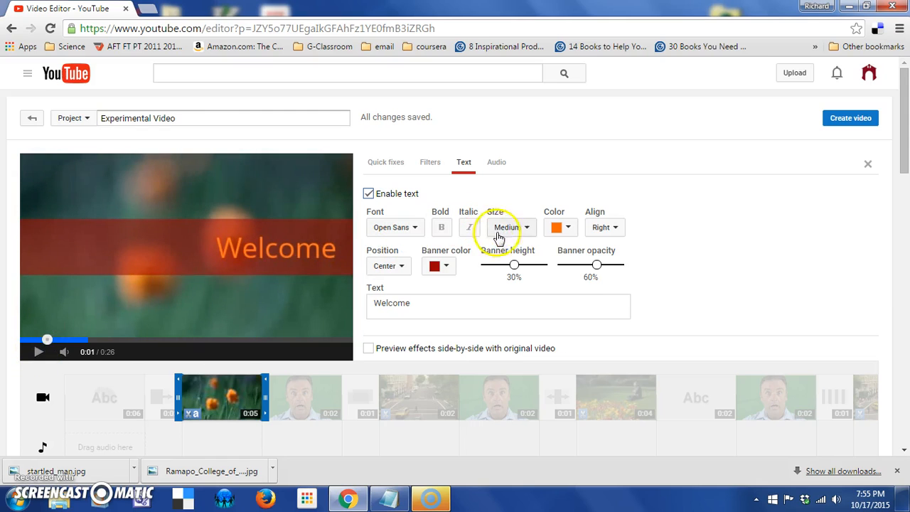
pyautogui.click(527, 229)
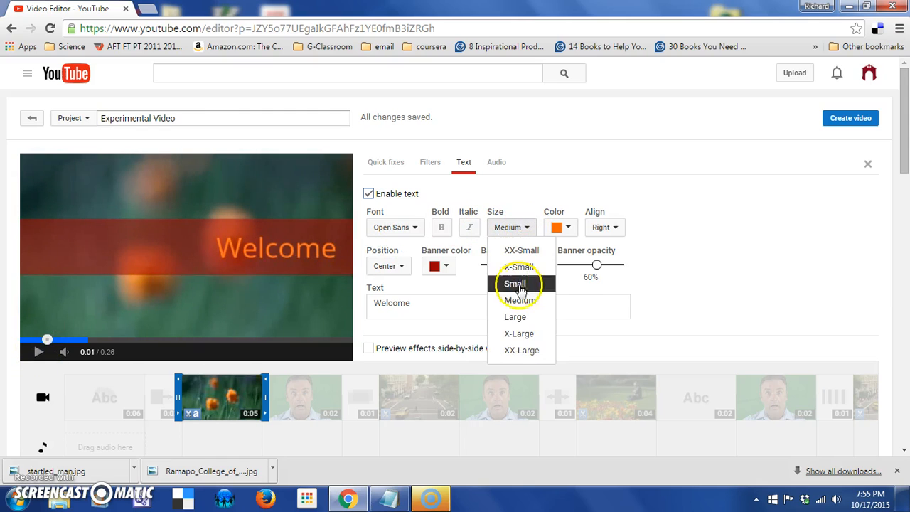
pyautogui.click(518, 318)
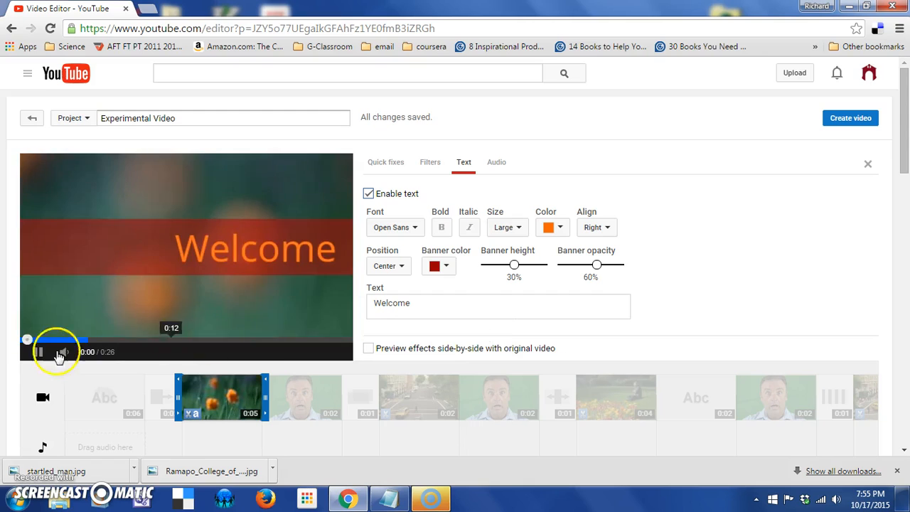
pyautogui.click(37, 352)
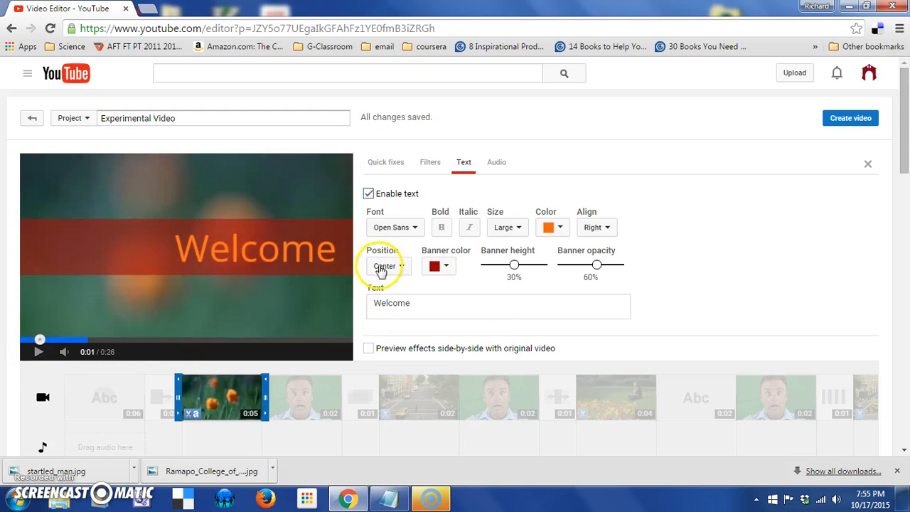
# Set the Welcome text's font to Economica and the banner height to 40%, pausing the preview after each change.
pyautogui.click(416, 233)
pyautogui.click(519, 273)
pyautogui.moveTo(520, 274); pyautogui.dragTo(518, 301)
pyautogui.click(435, 294)
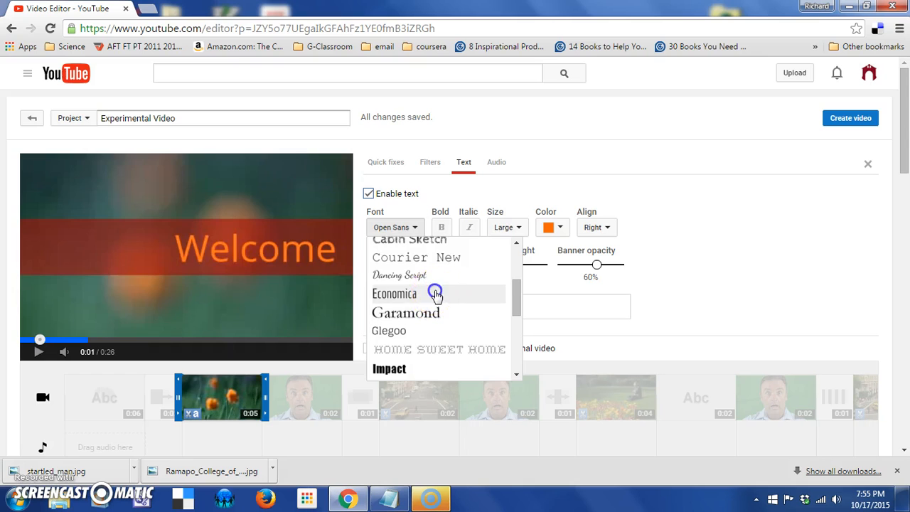
pyautogui.click(38, 352)
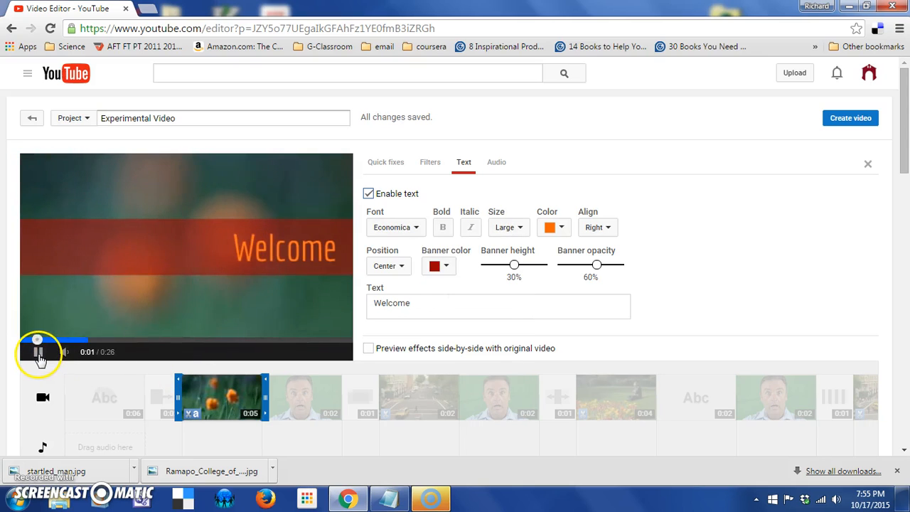
pyautogui.click(38, 353)
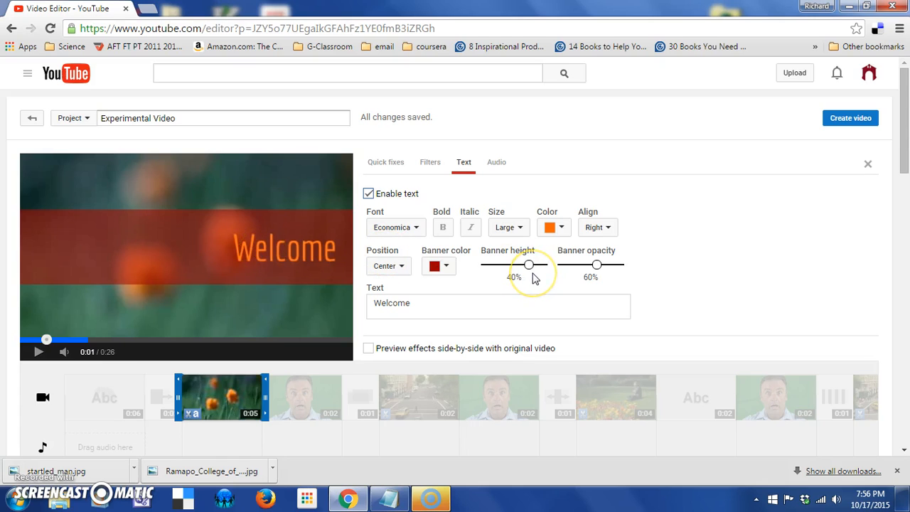
# Examine the orange flowers clip's audio settings and open the effects of the startled man clip next to it.
pyautogui.click(500, 165)
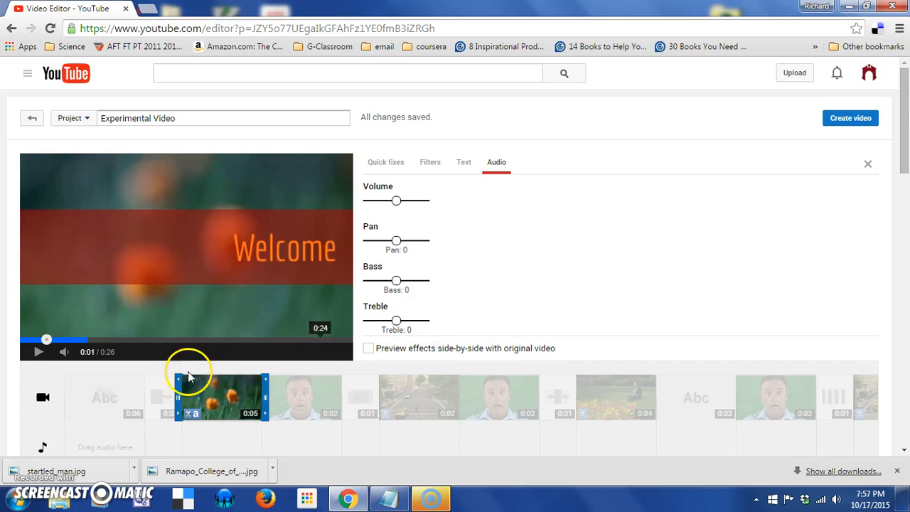
pyautogui.click(290, 401)
pyautogui.scroll(-5, 300, 395)
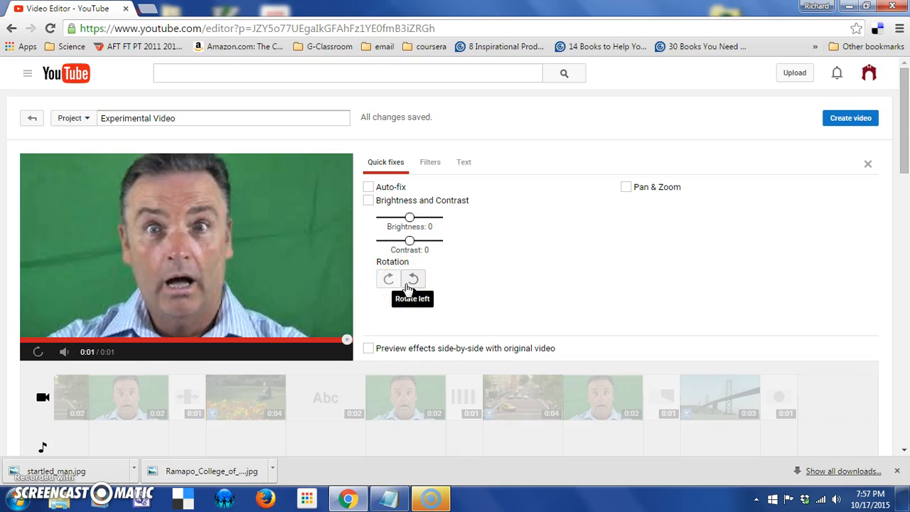
# Try the Old-Fashioned filter on the startled man clip and remove it again.
pyautogui.click(430, 160)
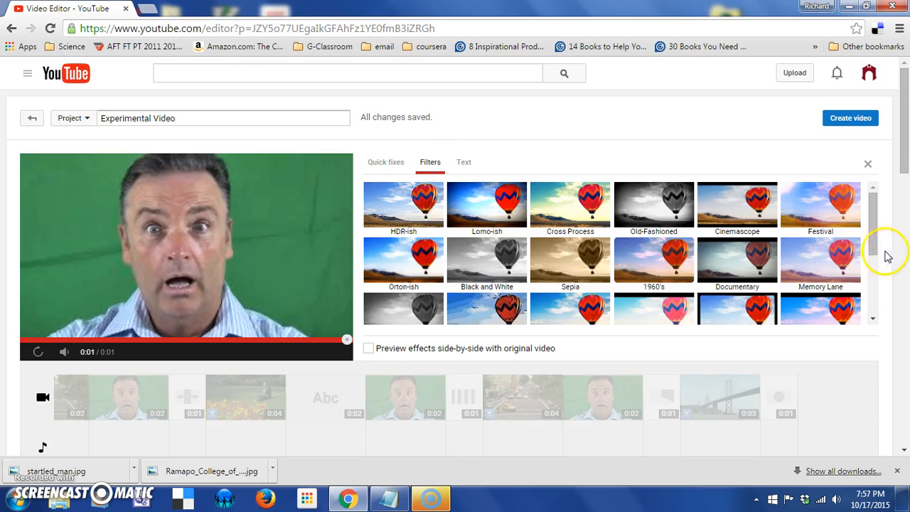
pyautogui.moveTo(876, 249); pyautogui.dragTo(874, 251)
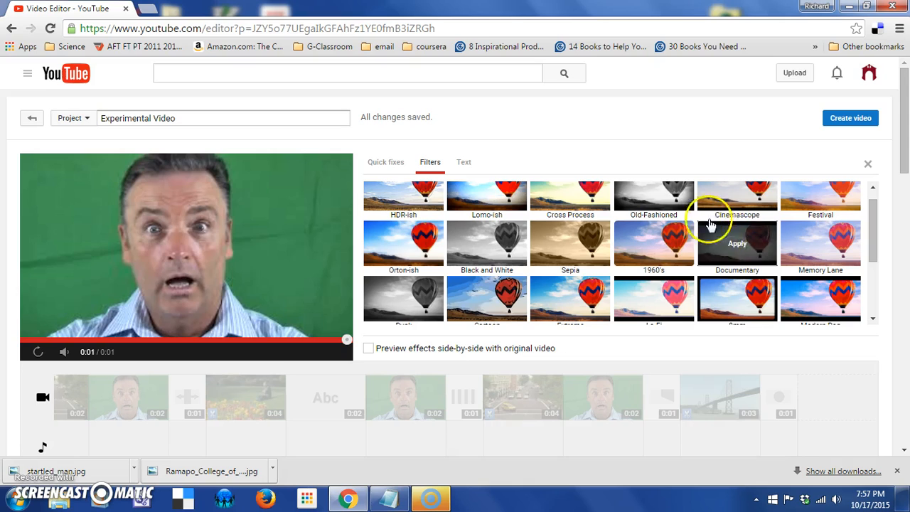
pyautogui.click(675, 204)
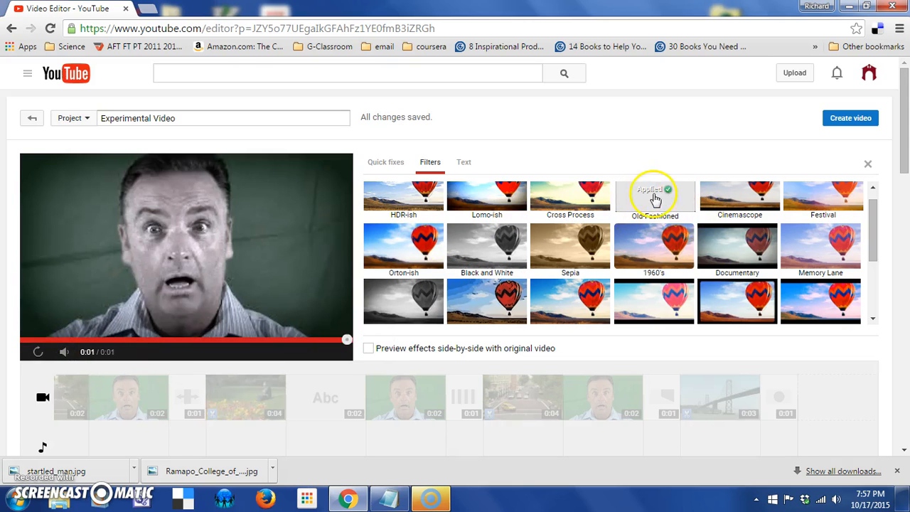
pyautogui.click(662, 199)
# Examine the text options for the startled man clip and replay its preview.
pyautogui.click(465, 164)
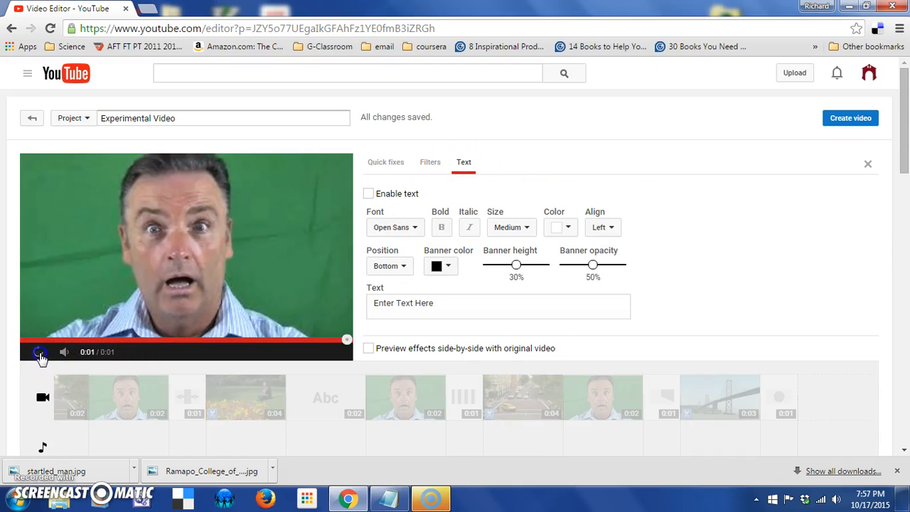
pyautogui.click(39, 354)
pyautogui.click(478, 355)
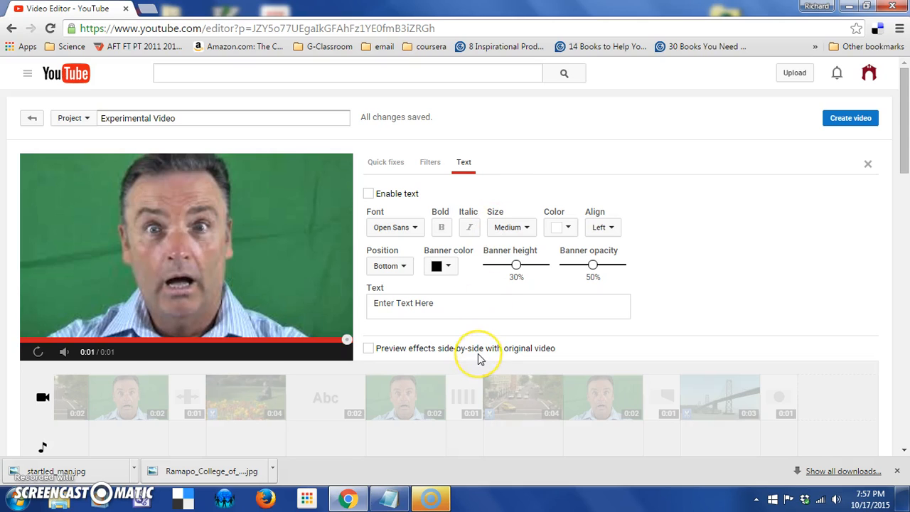